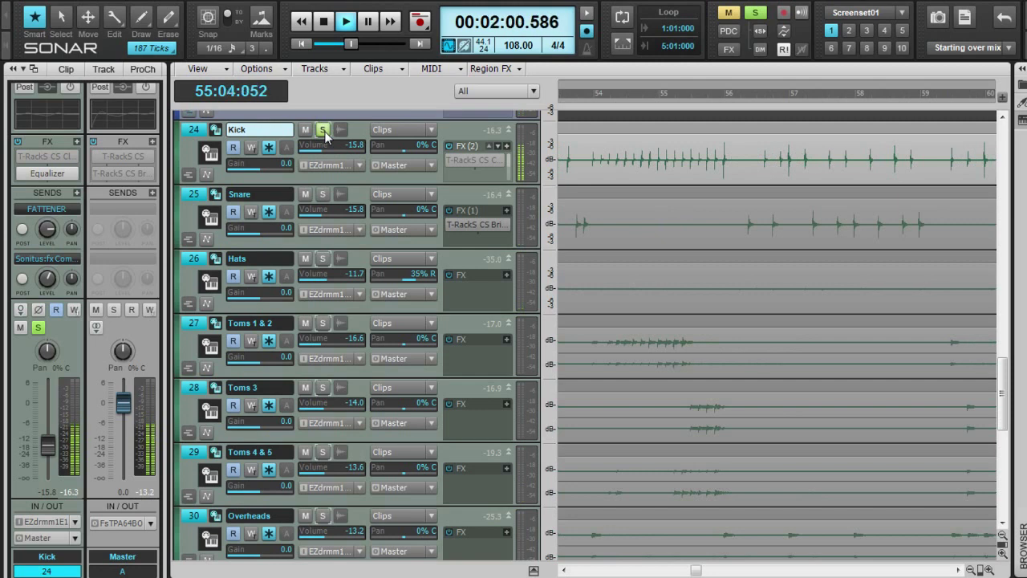
Stop playback and review the Snare track's T-RackS effect along with the other drum tracks
key("space")
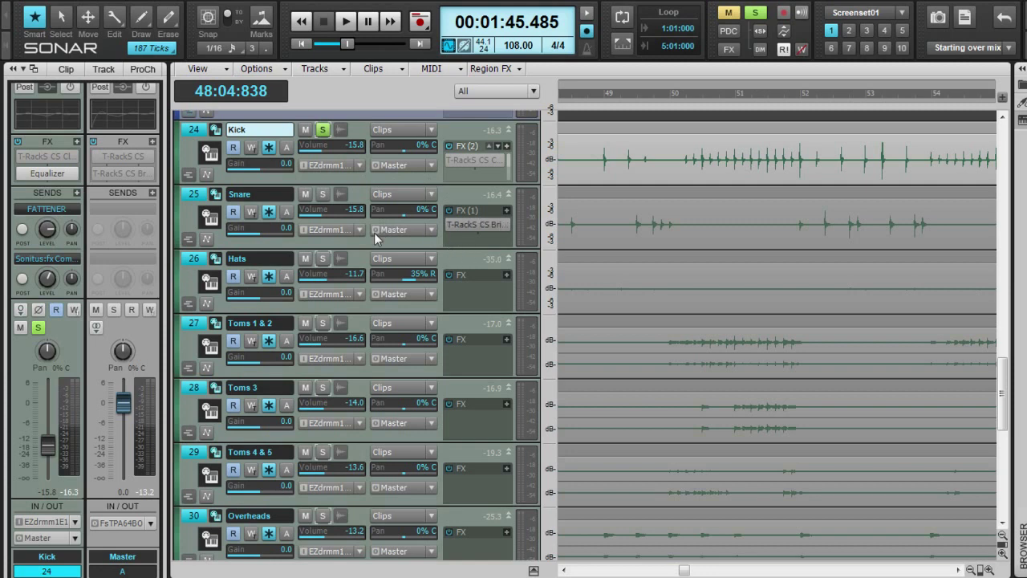
left_click(287, 241)
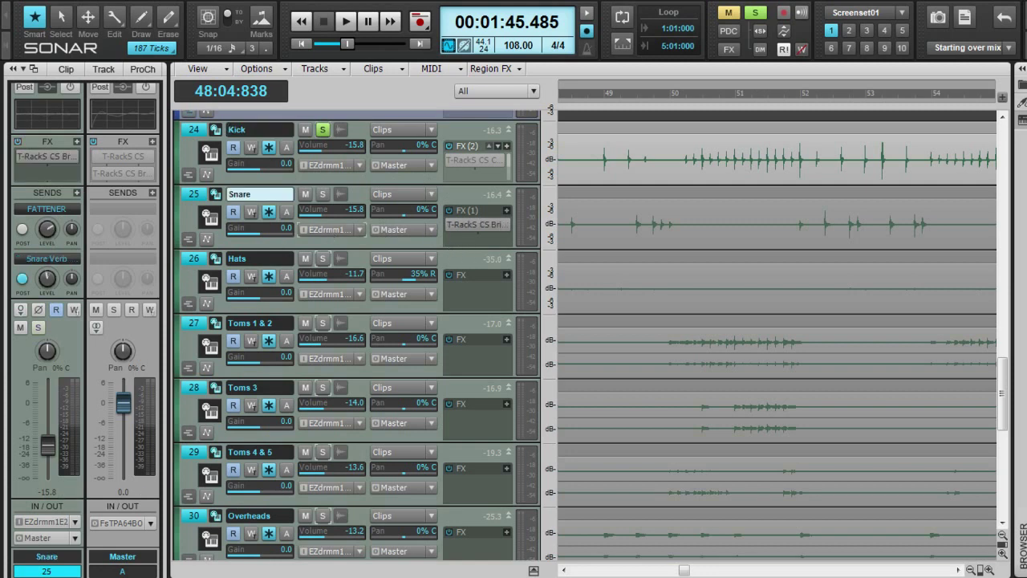
double_click(477, 225)
scroll(474, 493, "down", 1)
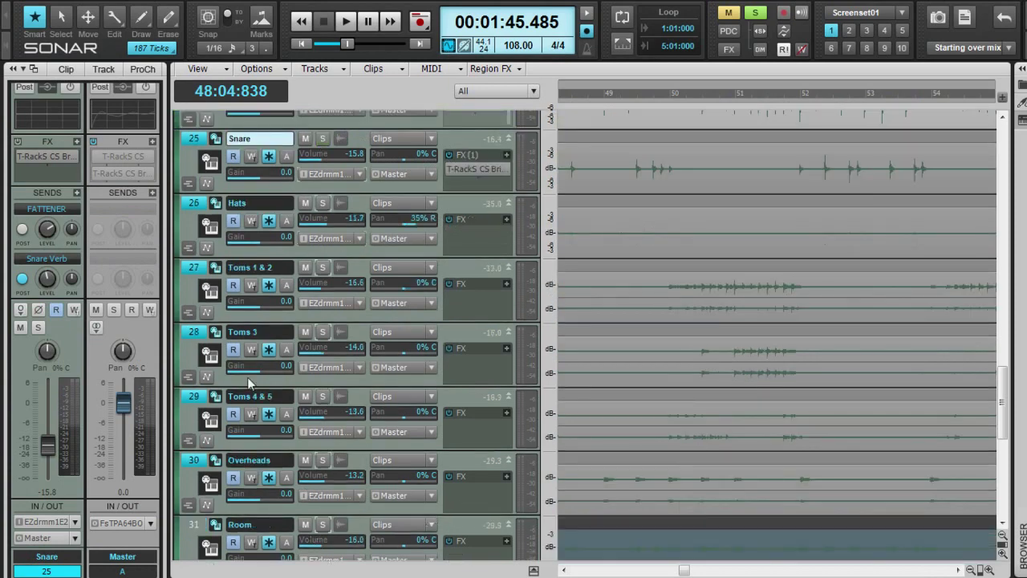
scroll(248, 362, "up", 1)
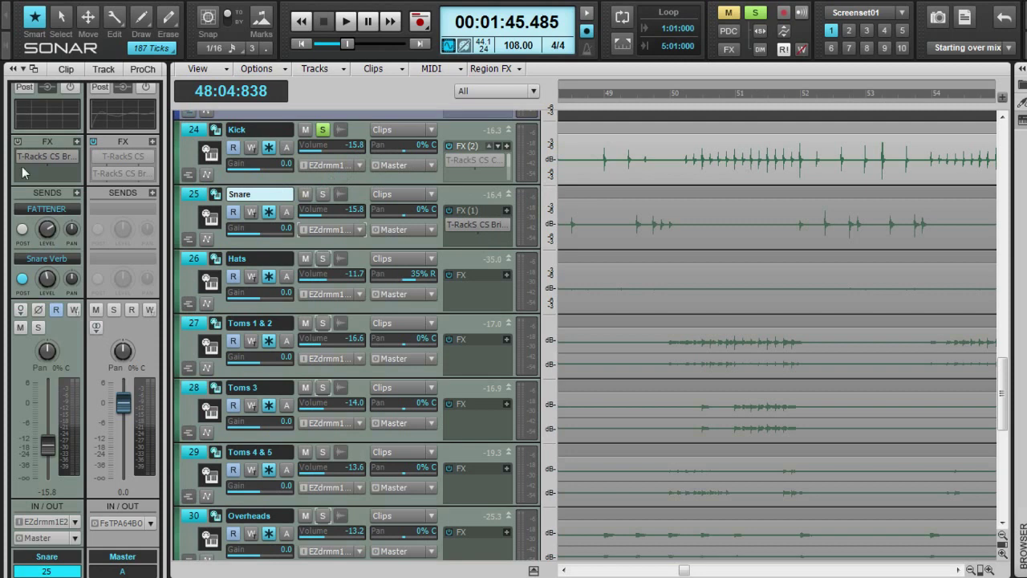
Enlarge the Kick track's height until its FATTENER and Sonitus:fx Compressor sends are shown
left_click_drag(494, 187, 494, 203)
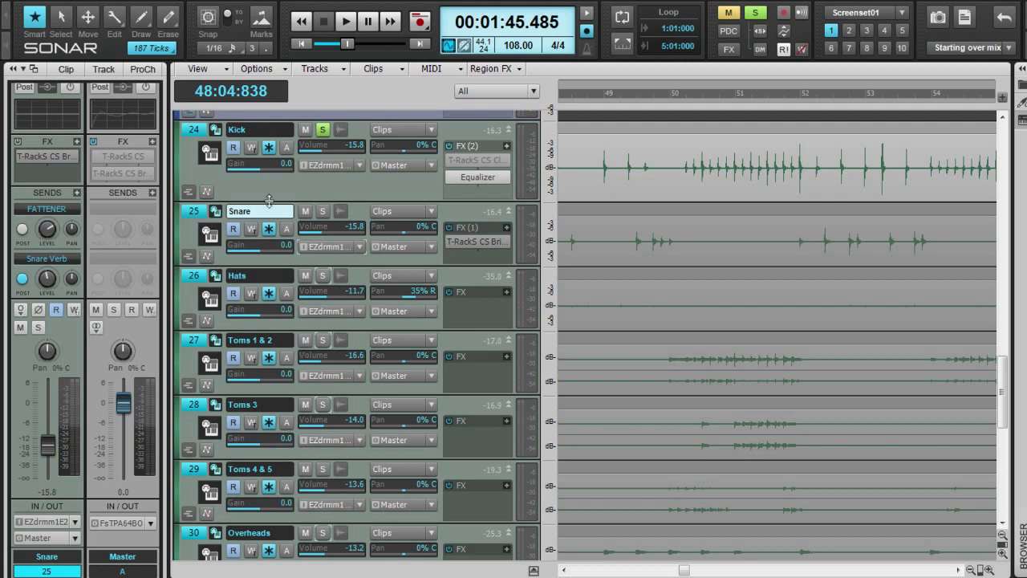
left_click(325, 175)
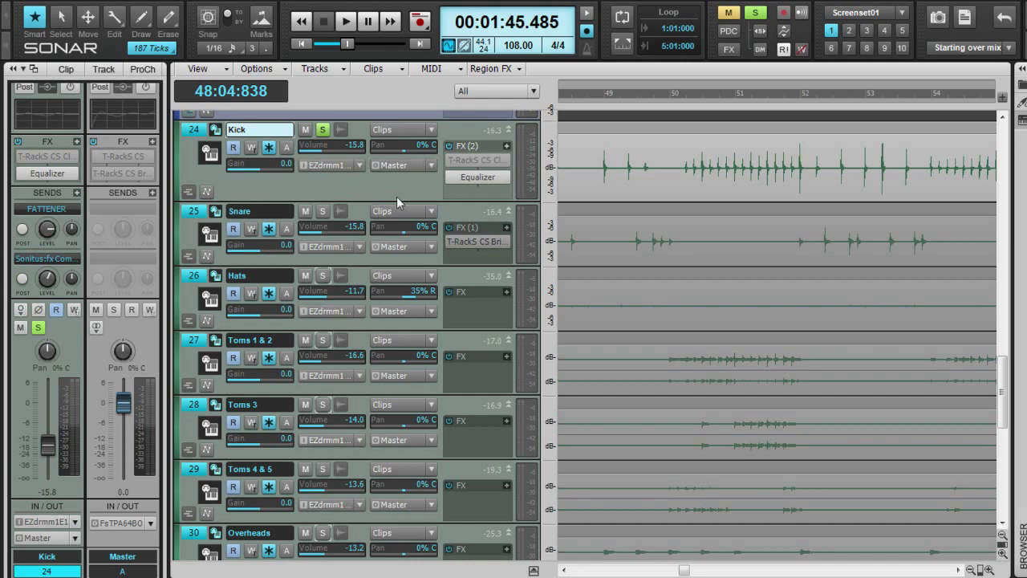
left_click_drag(440, 203, 429, 261)
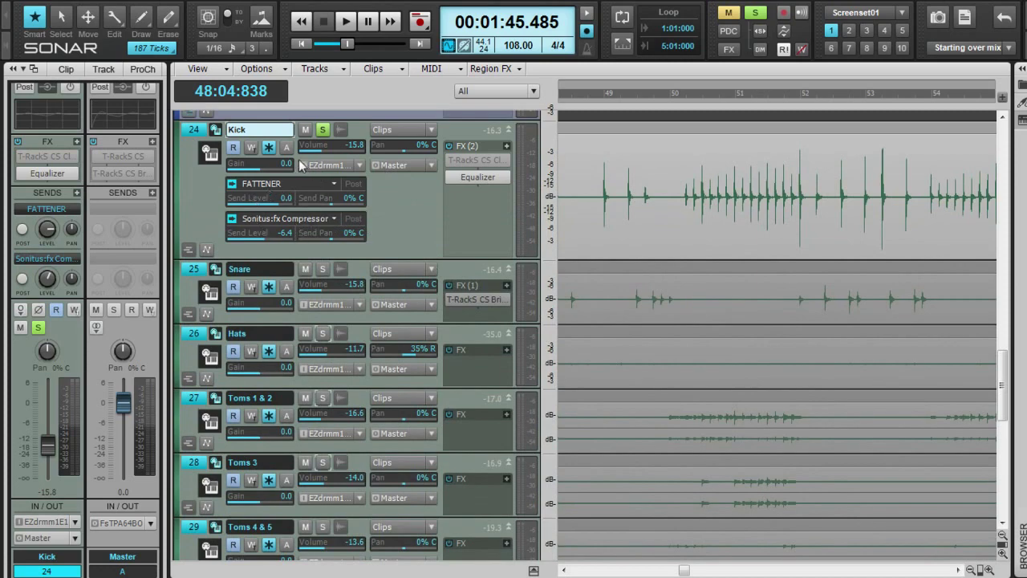
scroll(403, 229, "up", 1)
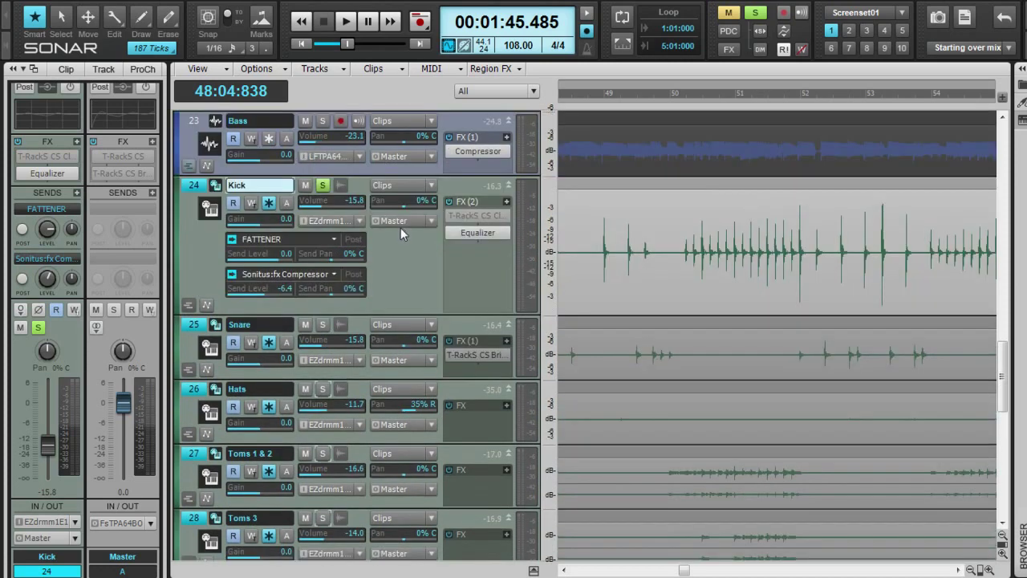
scroll(401, 227, "down", 1)
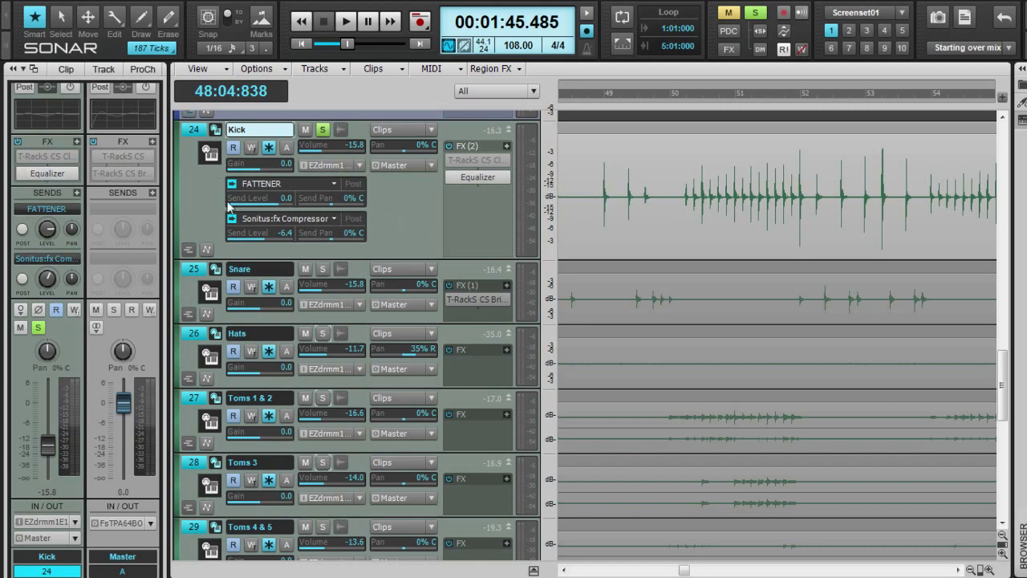
Review the Equalizer and T-RackS compressor in the Kick track's FX rack, and close the plug-in window
left_click(476, 178)
double_click(476, 178)
left_click(483, 158)
double_click(478, 158)
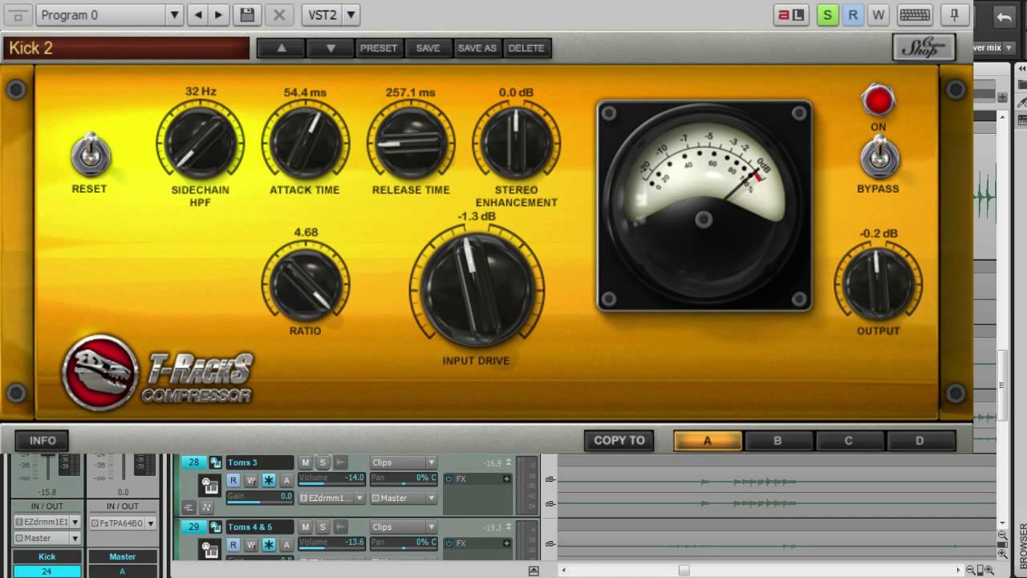
key("Escape")
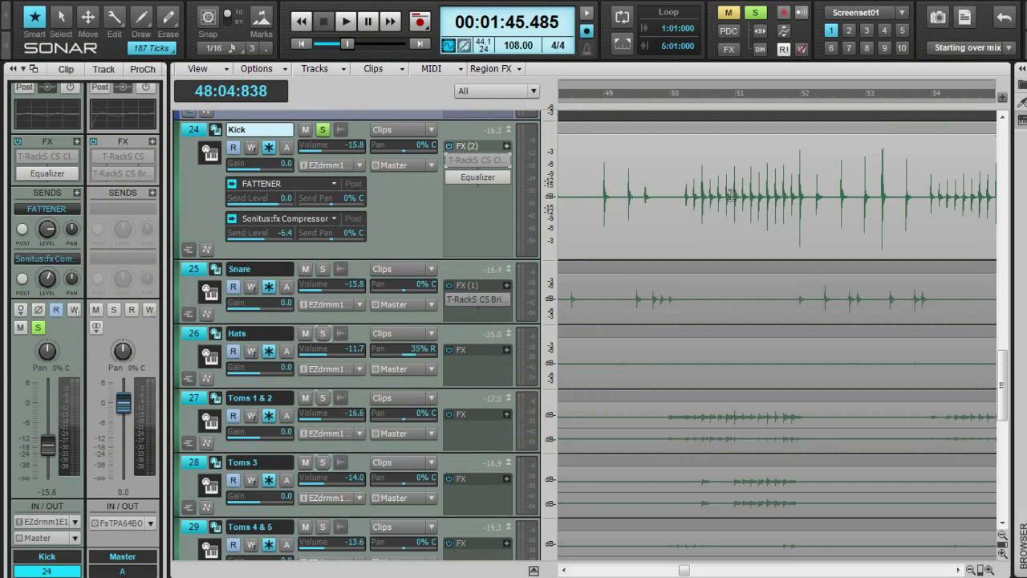
Examine the Kick waveform up close at the hit on measure 49, and return to an overview of several measures
left_click(991, 570)
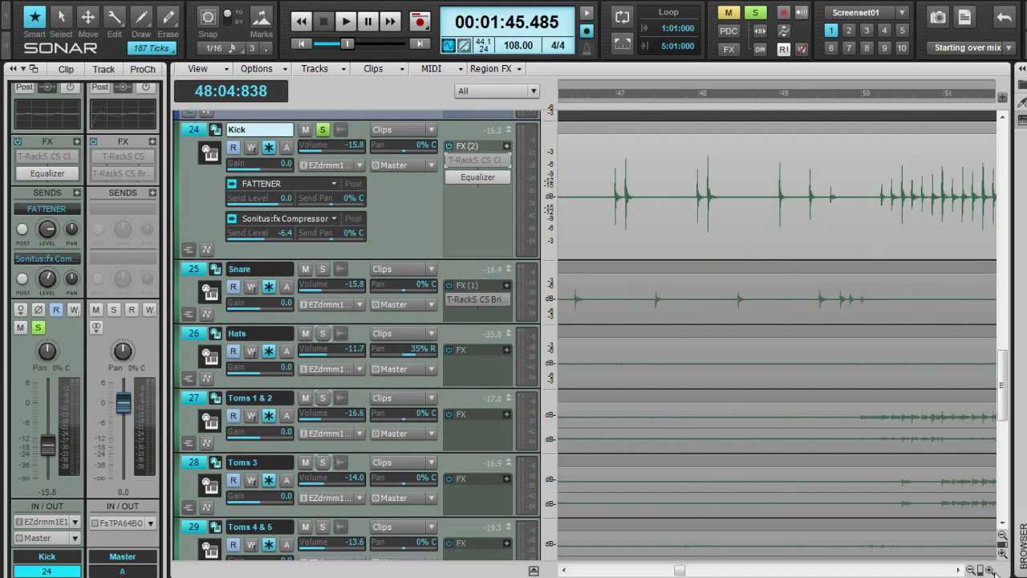
left_click(990, 570)
left_click(990, 570)
left_click(990, 570)
left_click(991, 570)
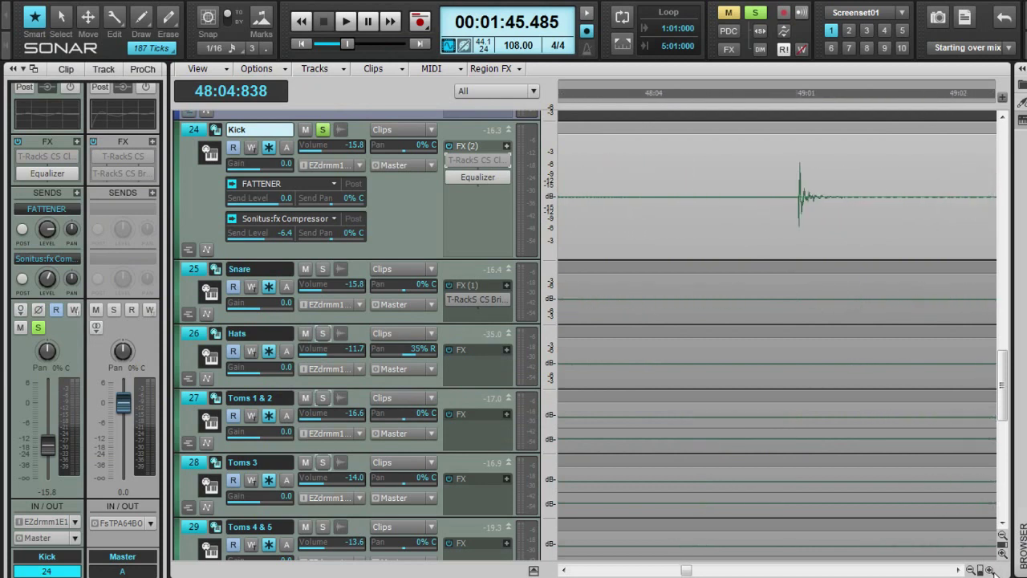
left_click(990, 570)
left_click(991, 569)
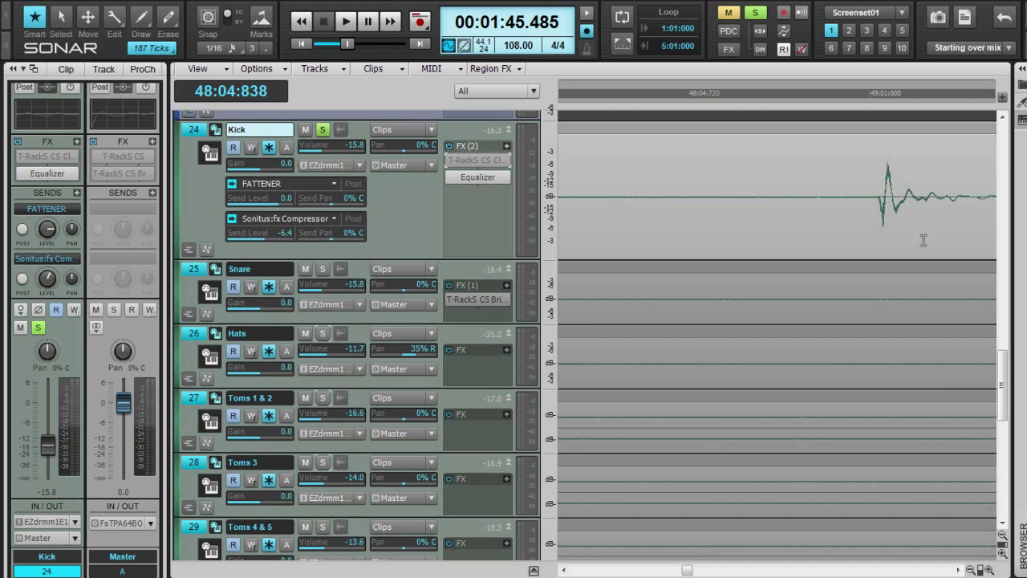
left_click(971, 570)
left_click(971, 570)
left_click(971, 570)
left_click(971, 570)
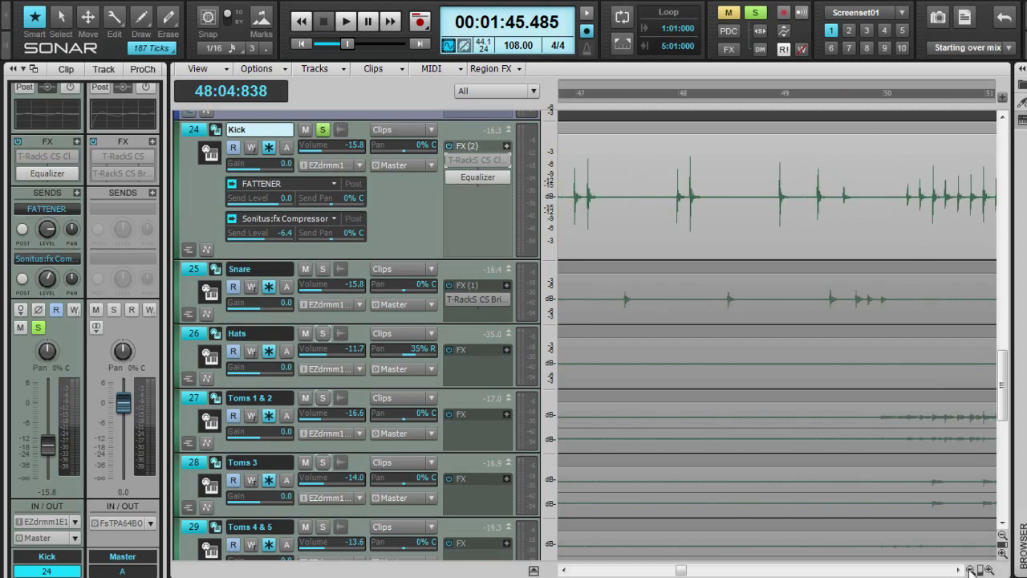
left_click(972, 569)
left_click(971, 570)
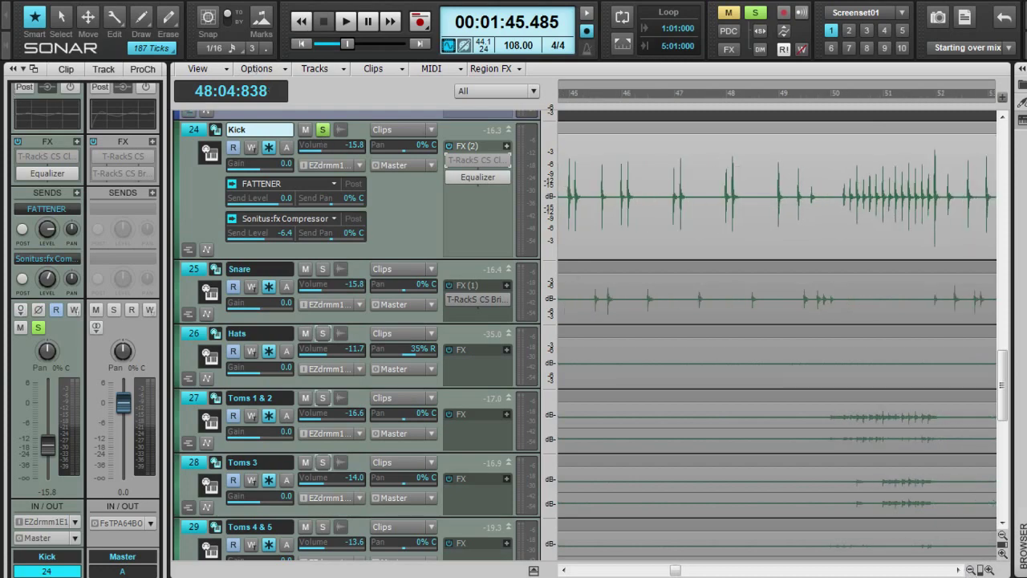
Inspect the attack, release and ratio settings of the Kick track's T-RackS compressor, and close it
double_click(477, 161)
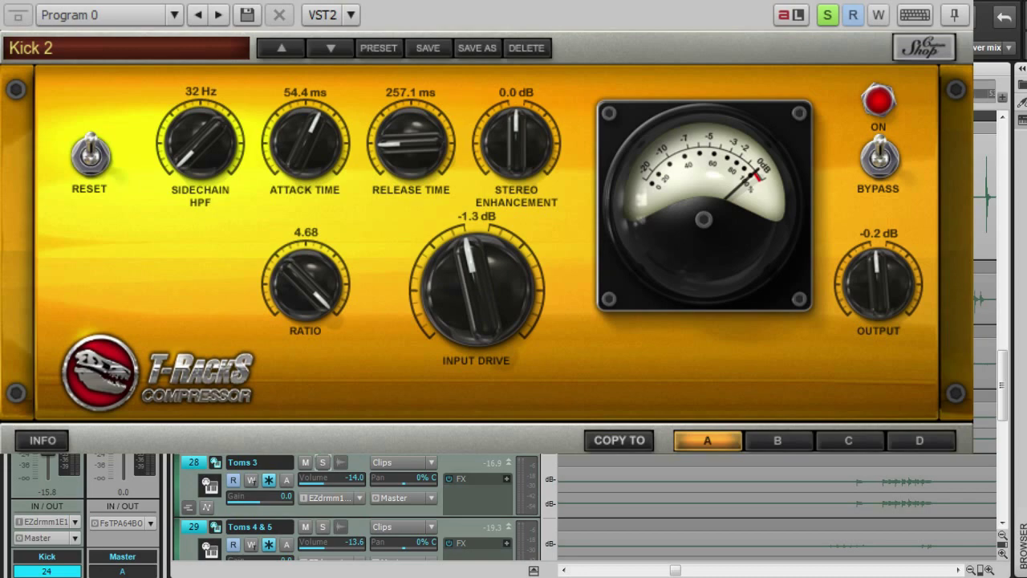
key("Escape")
left_click(957, 1)
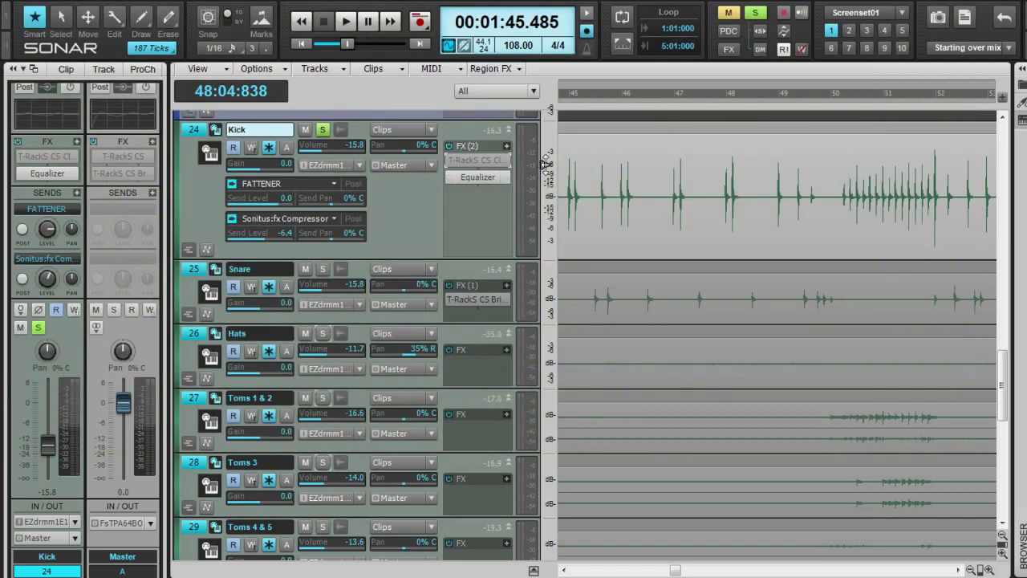
Try a smaller vertical waveform scale on the Kick track and restore the larger amplitude display
left_click_drag(549, 167, 553, 196)
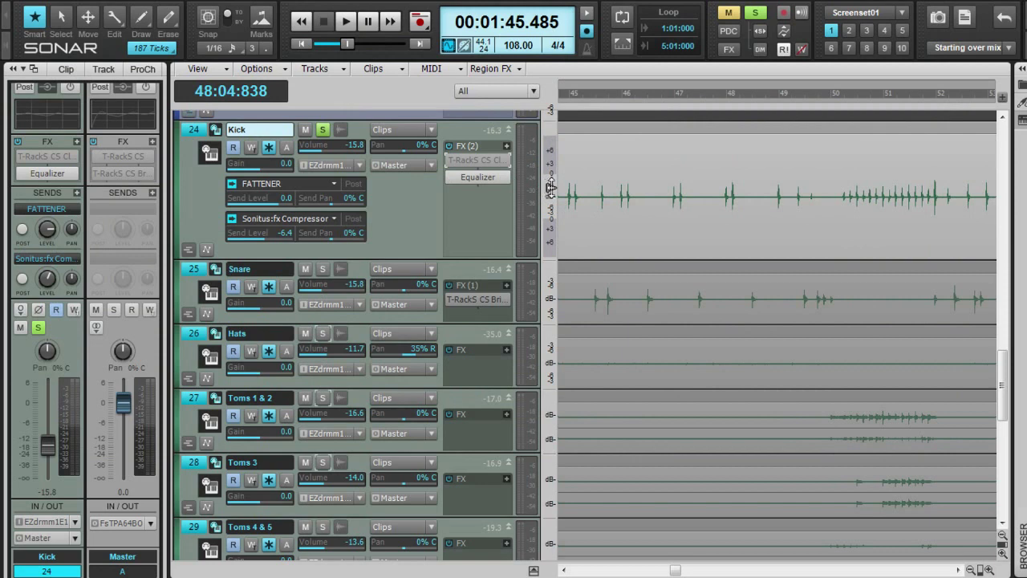
left_click_drag(551, 188, 552, 194)
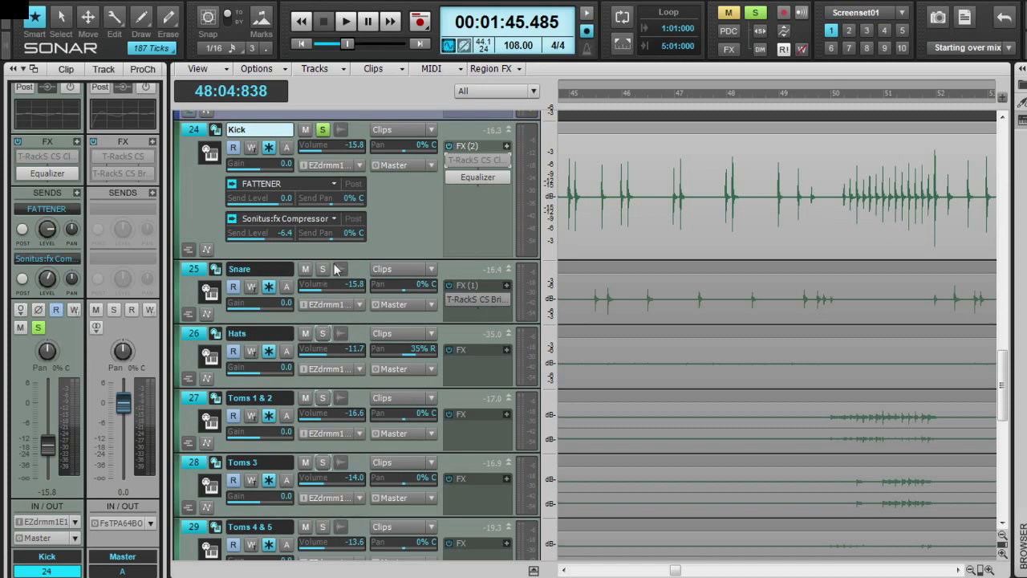
Bring up the Kick track's T-RackS compressor again to compare its controls with the track, and close it
double_click(477, 160)
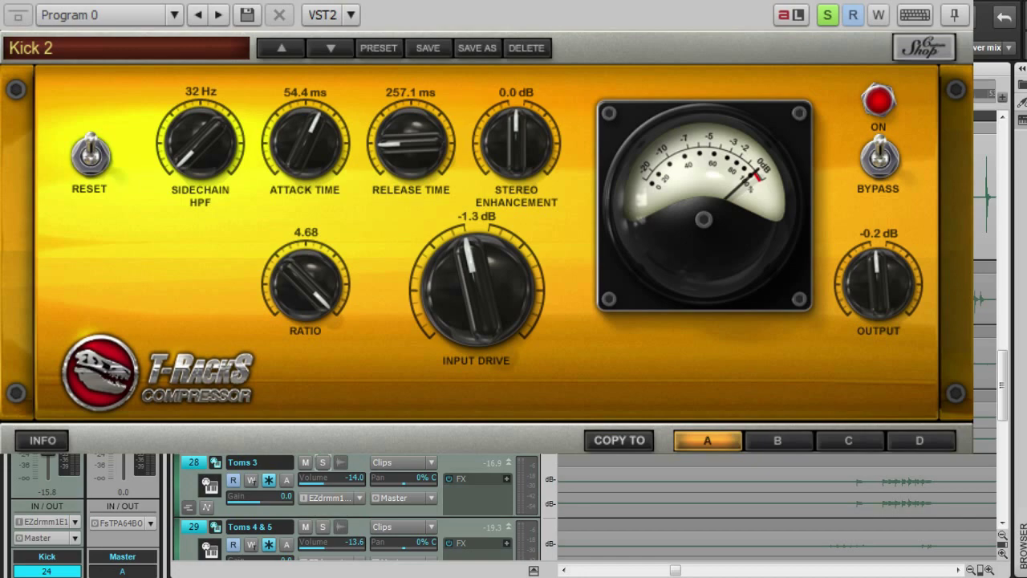
key("Escape")
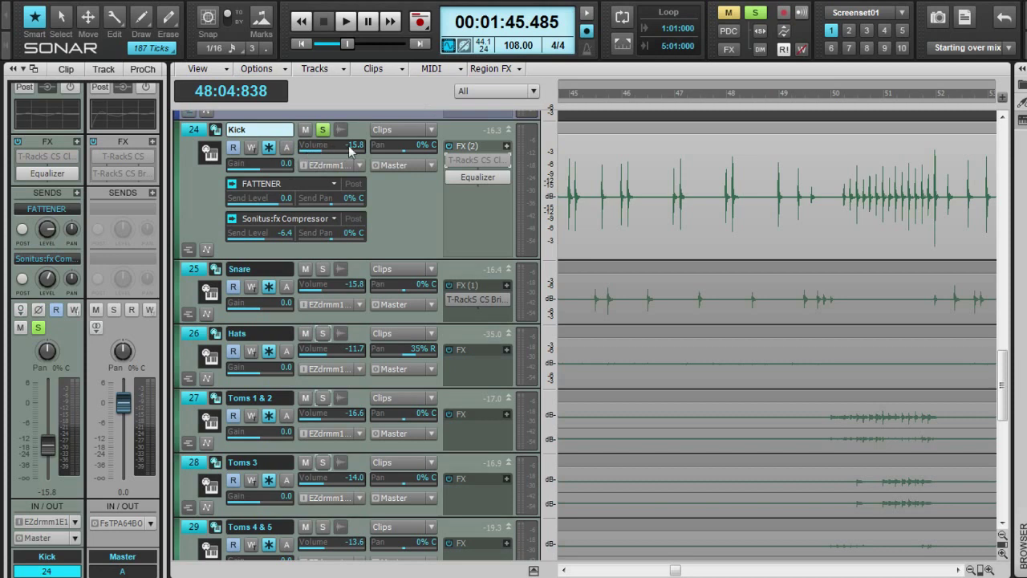
left_click(254, 150)
left_click(252, 148)
double_click(478, 160)
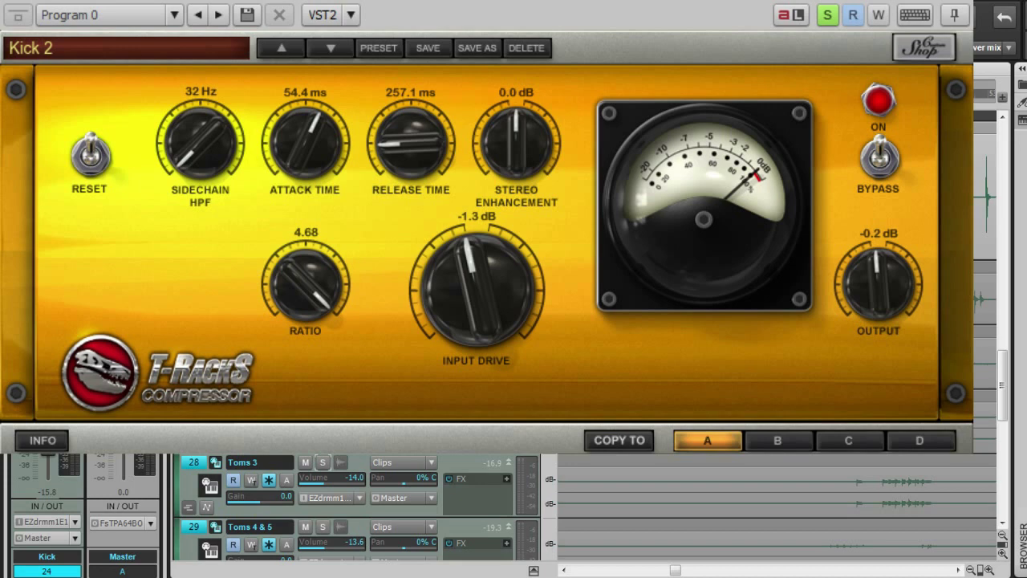
key("ctrl+F4")
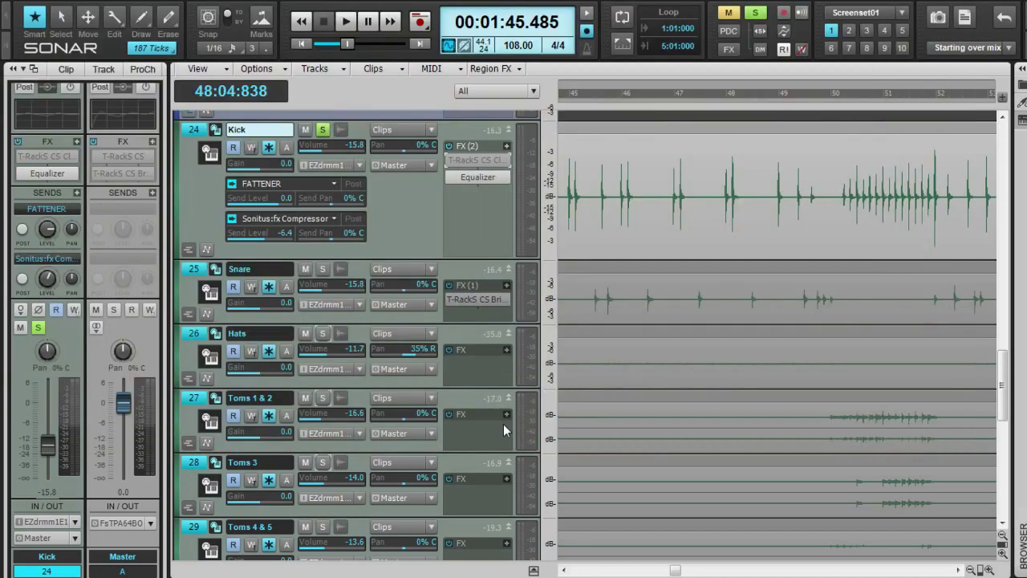
left_click(469, 395)
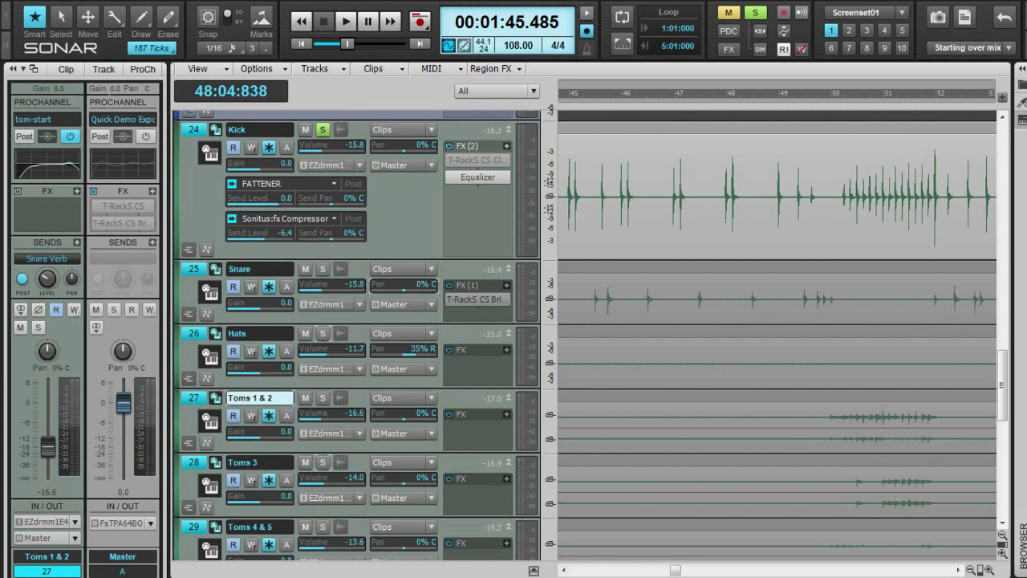
Play the soloed Kick track, try raising the Master fader to 6.0, and reset it to 0.0
left_click(384, 212)
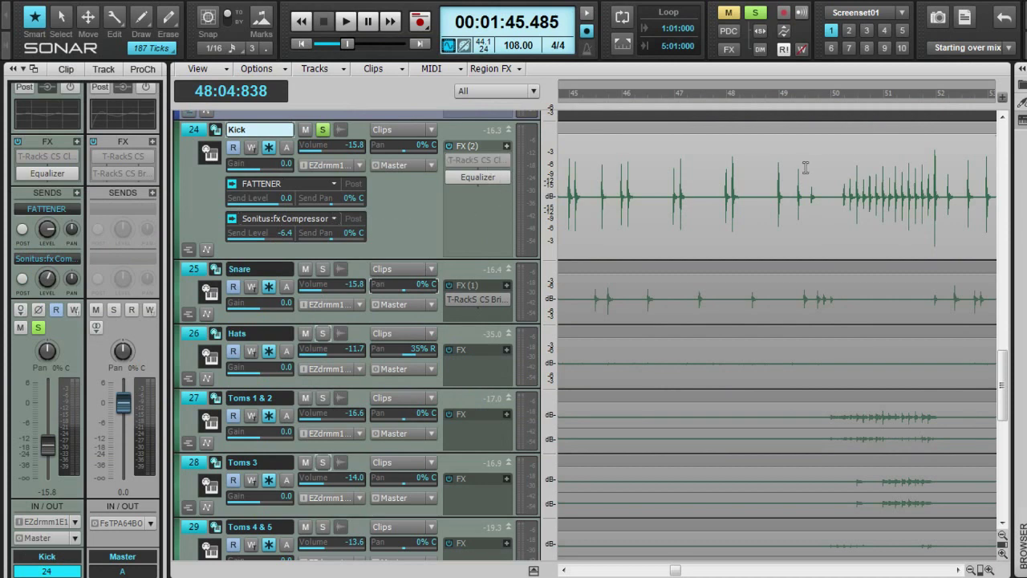
key("space")
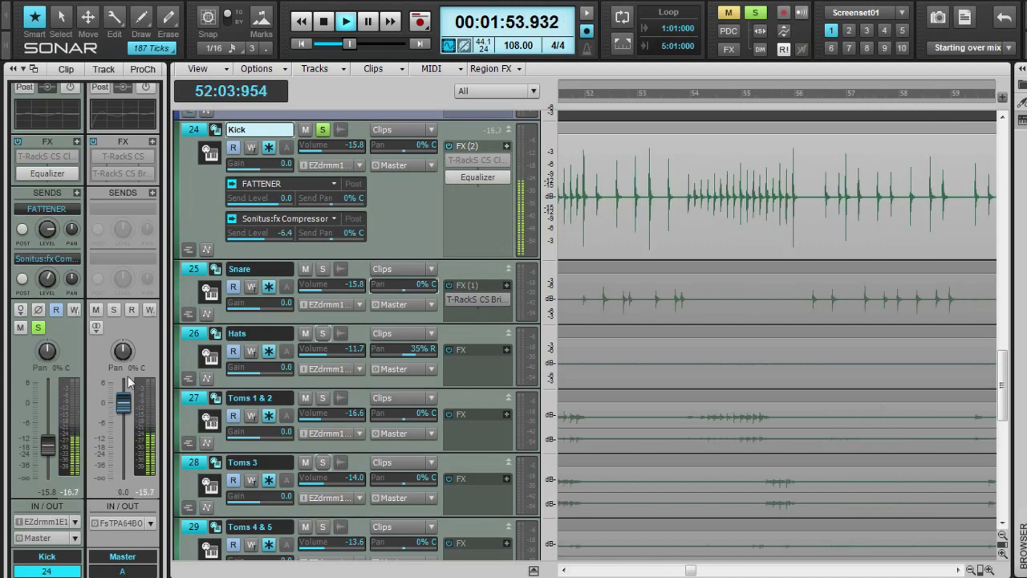
left_click_drag(128, 405, 126, 389)
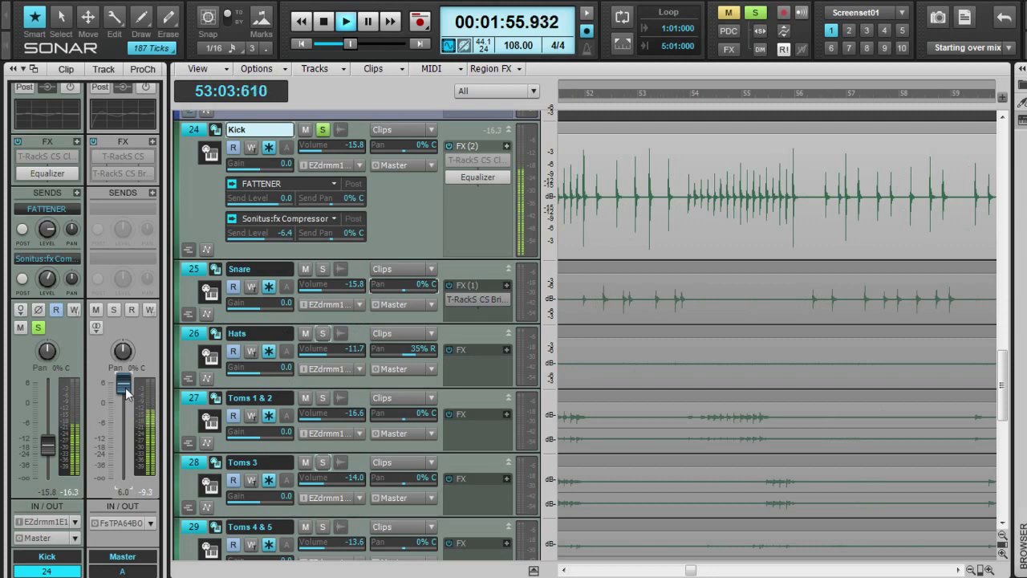
double_click(125, 390)
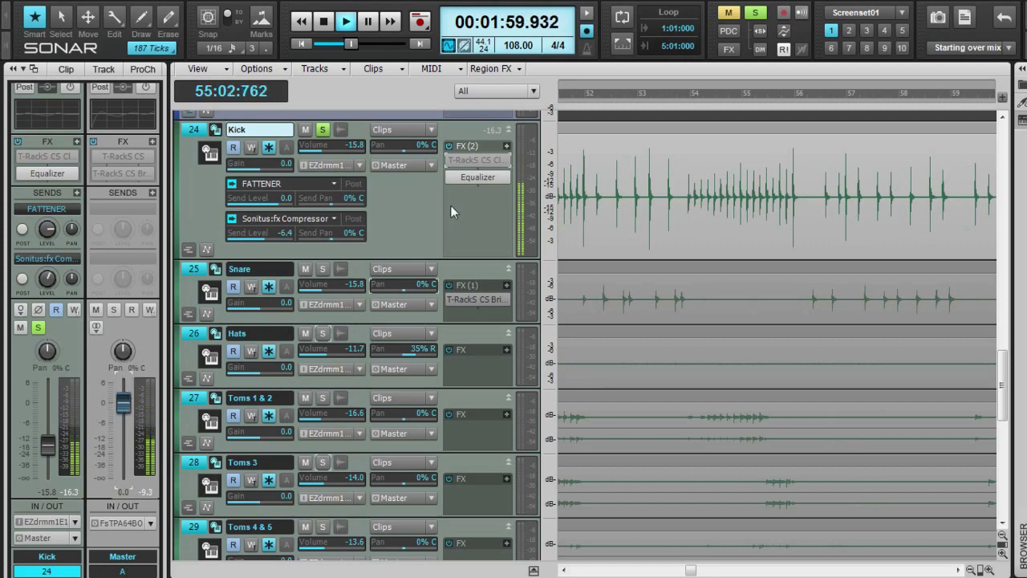
Compare the Kick sound with its Equalizer bypassed and re-enabled, replaying from near the end of measure 53
left_click(450, 178)
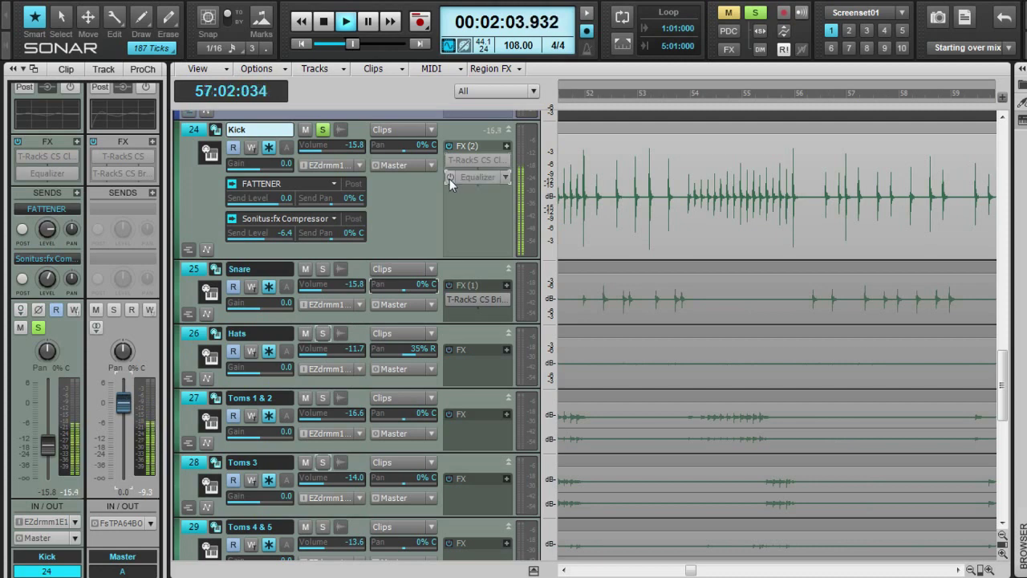
left_click(678, 97)
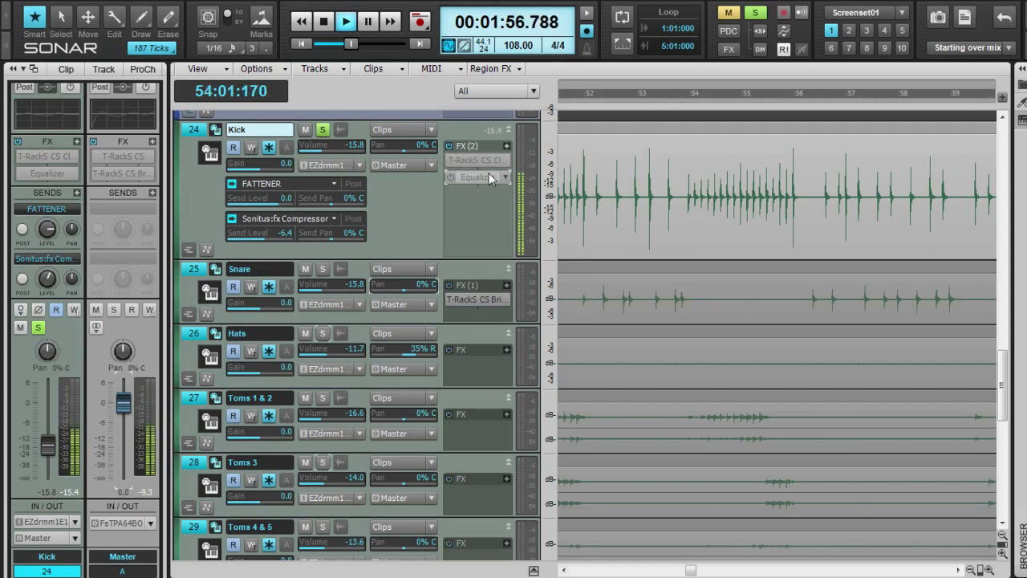
left_click(448, 180)
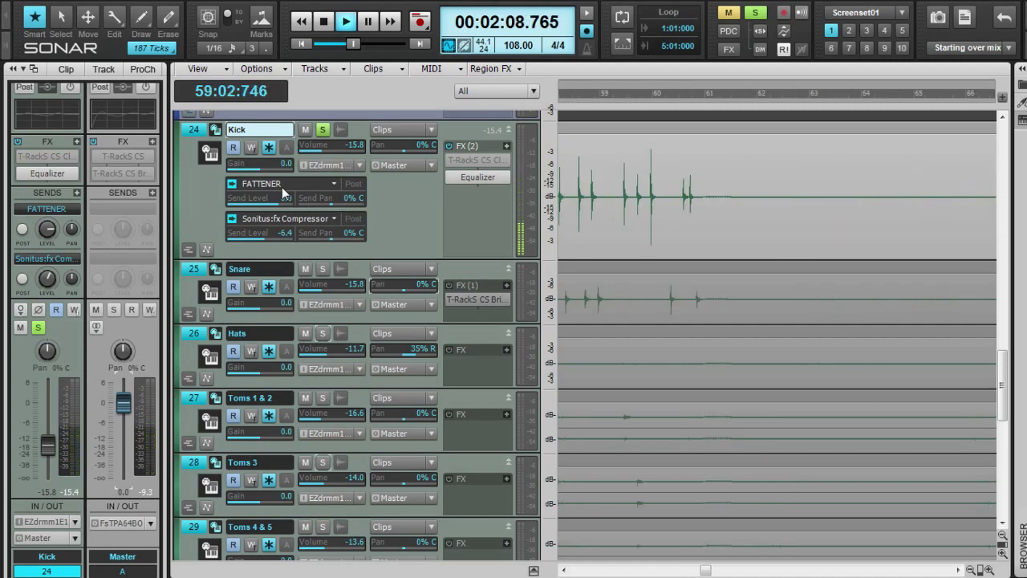
Show the bus pane, expand the FATTENER bus, and open its T-RackS effect
left_click(534, 571)
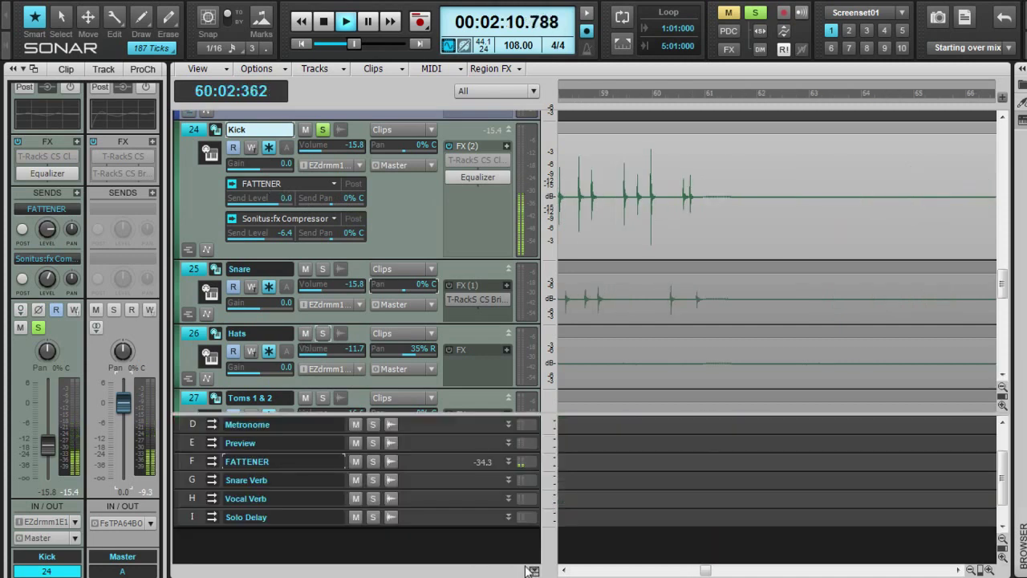
left_click(257, 460)
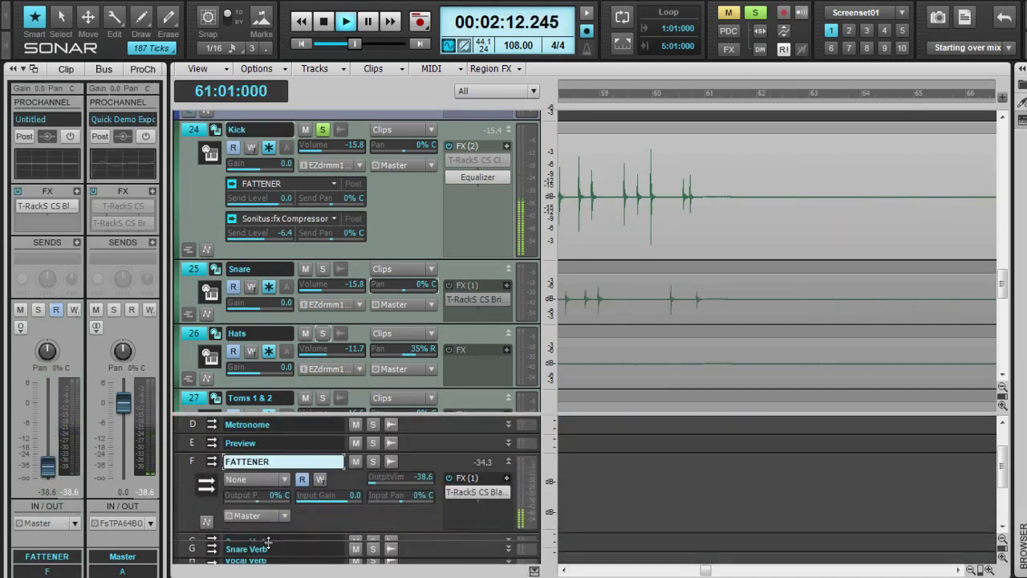
left_click(475, 491)
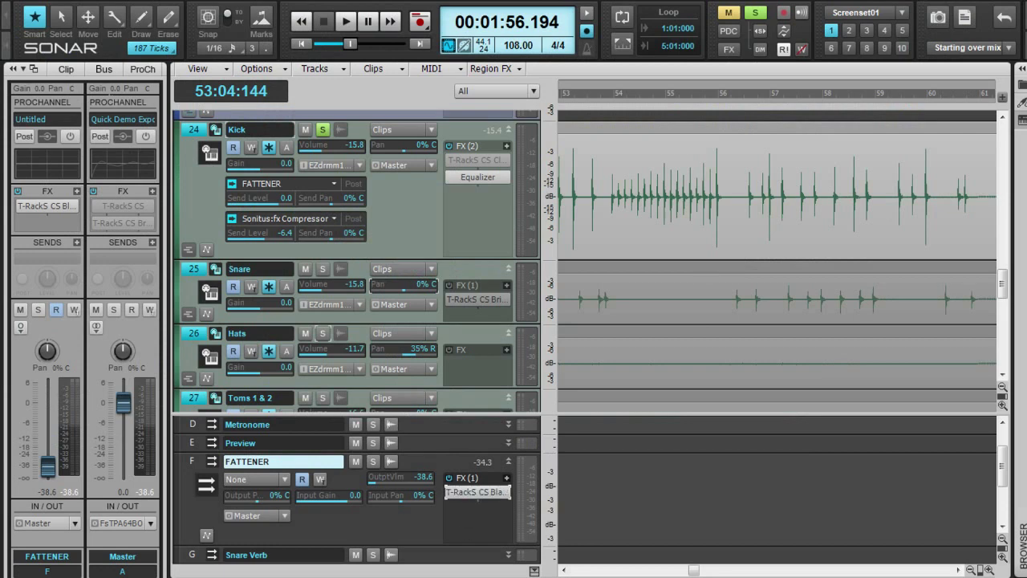
With its T-RackS limiter open, solo the FATTENER bus, audition it at 0.0 output volume, lower it to -35.9, and unsolo the bus
double_click(478, 492)
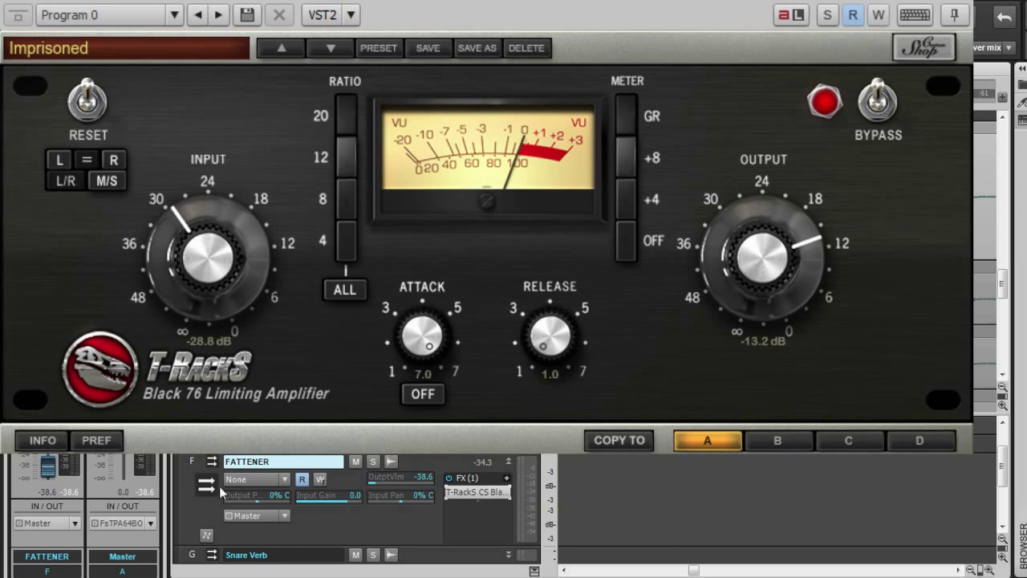
left_click(372, 462)
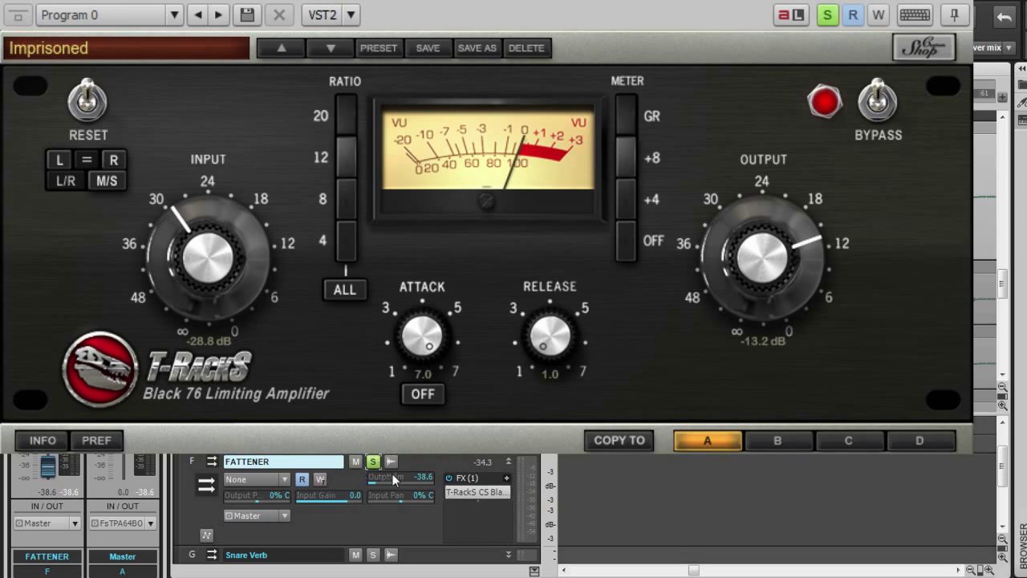
double_click(396, 480)
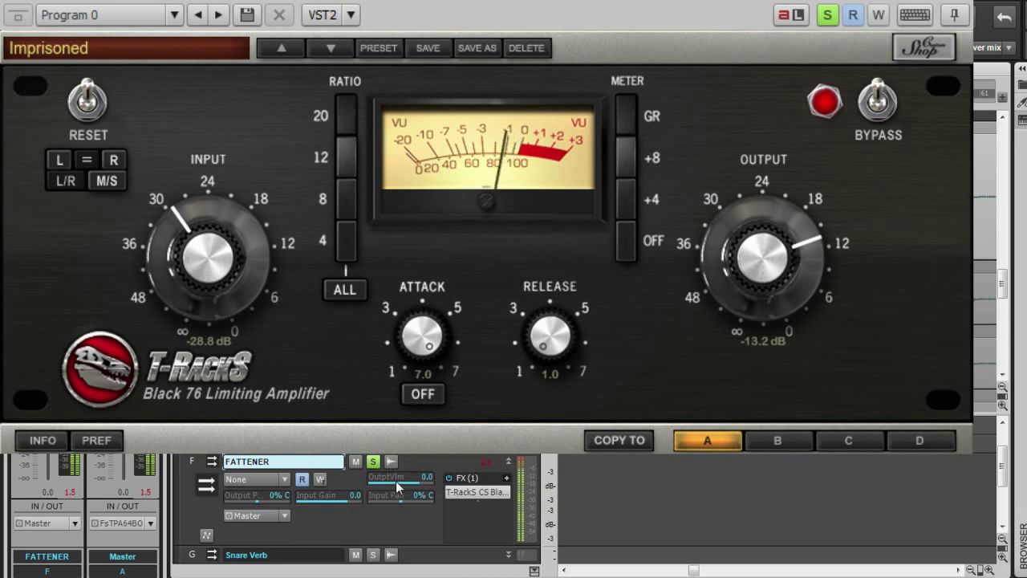
scroll(396, 481, "down", 5)
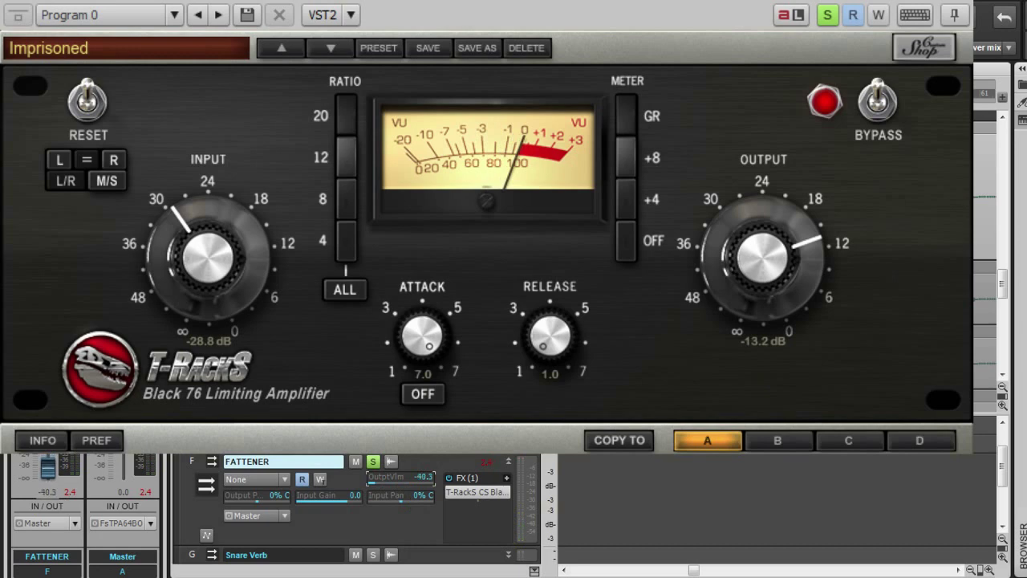
left_click(373, 463)
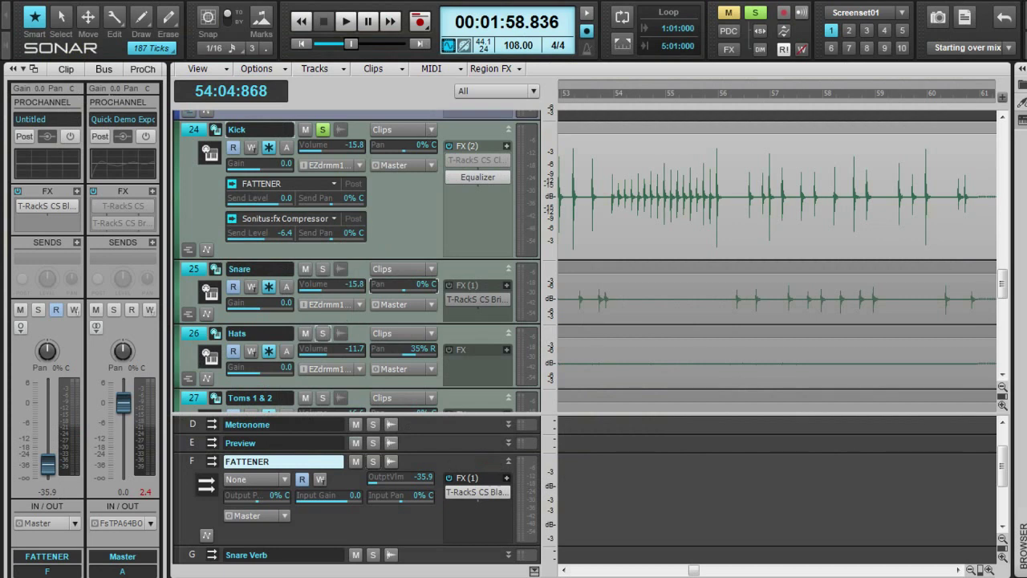
Select the Kick track, look over the neighbouring drum tracks, and solo the Snare track alongside the Kick
left_click(441, 213)
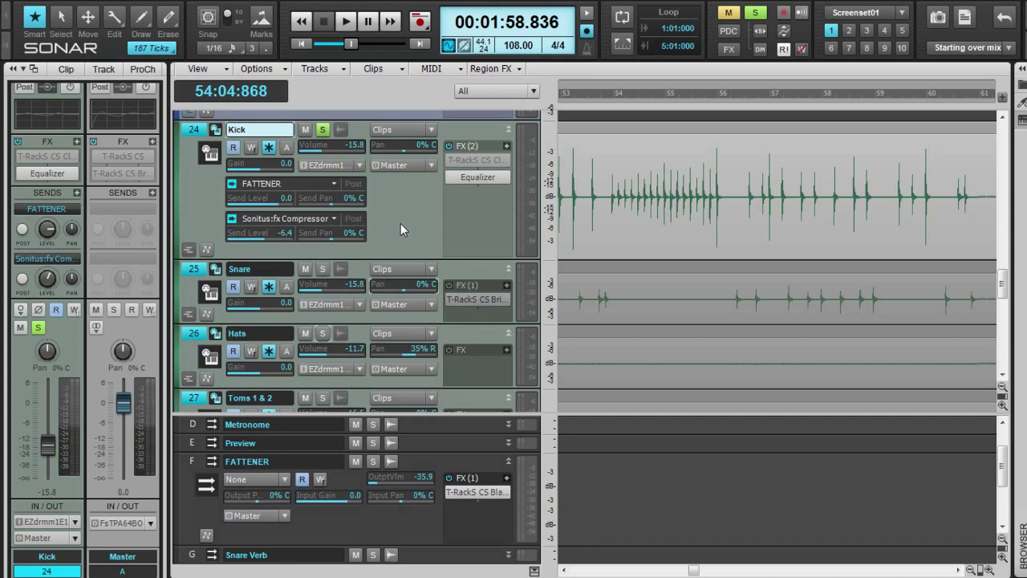
scroll(400, 223, "down", 2)
scroll(401, 226, "up", 3)
scroll(398, 227, "down", 3)
scroll(398, 227, "up", 1)
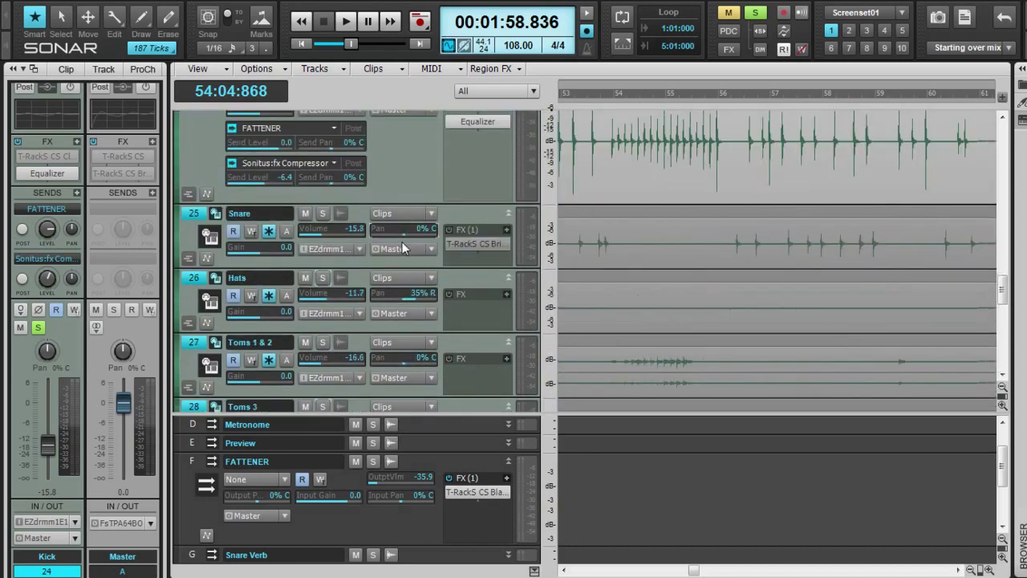
scroll(403, 212, "up", 1)
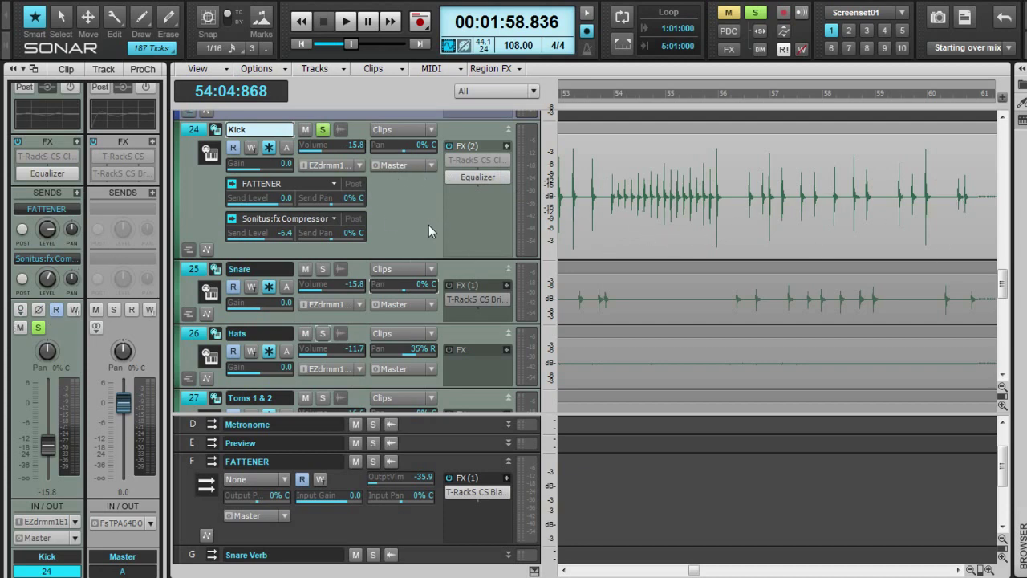
scroll(414, 227, "down", 1)
scroll(408, 226, "up", 1)
left_click(323, 268)
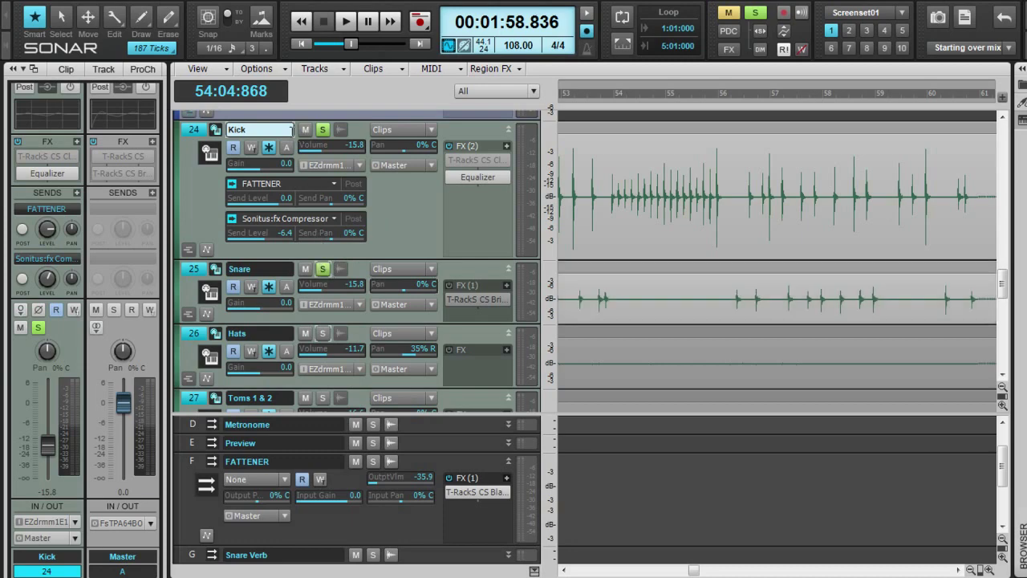